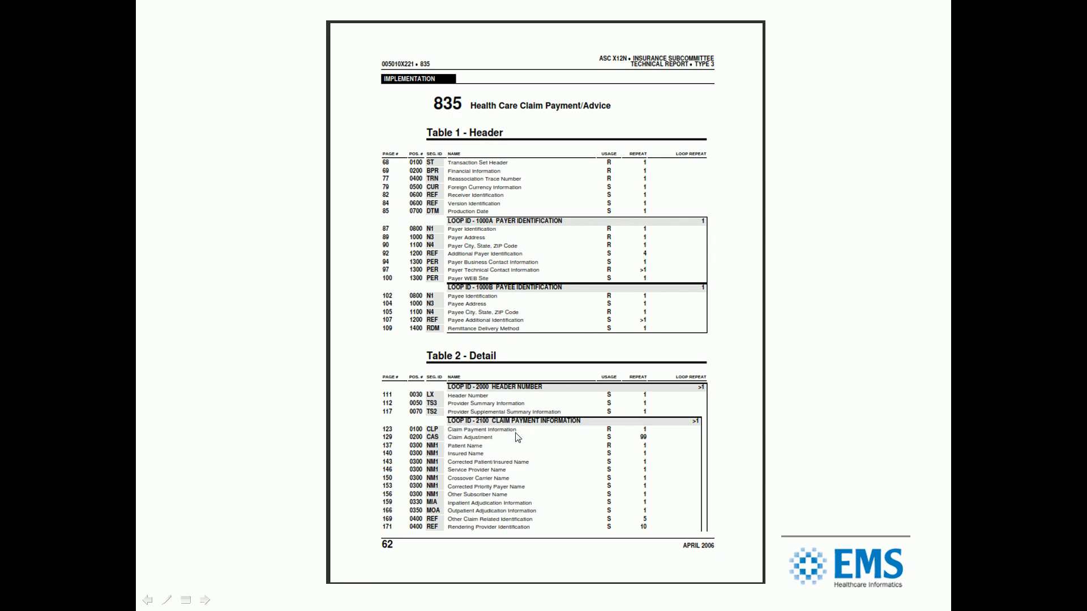
Step: On the raw-file close-up, circle the separator before QC and the CAS terminator, then show the line-by-line file
left_click(517, 438)
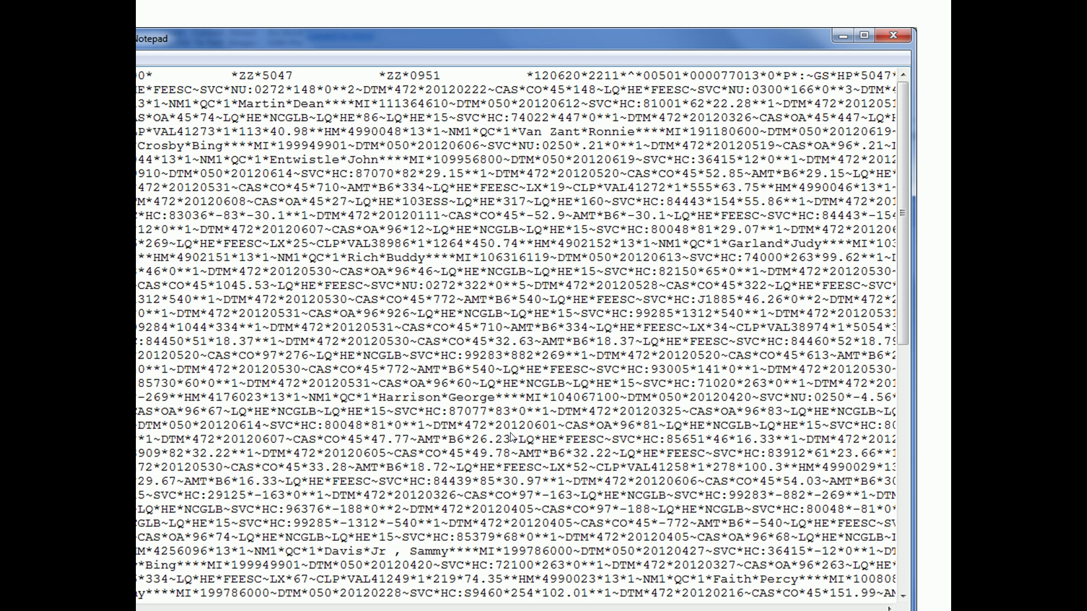
left_click(512, 436)
left_click(513, 437)
left_click(515, 436)
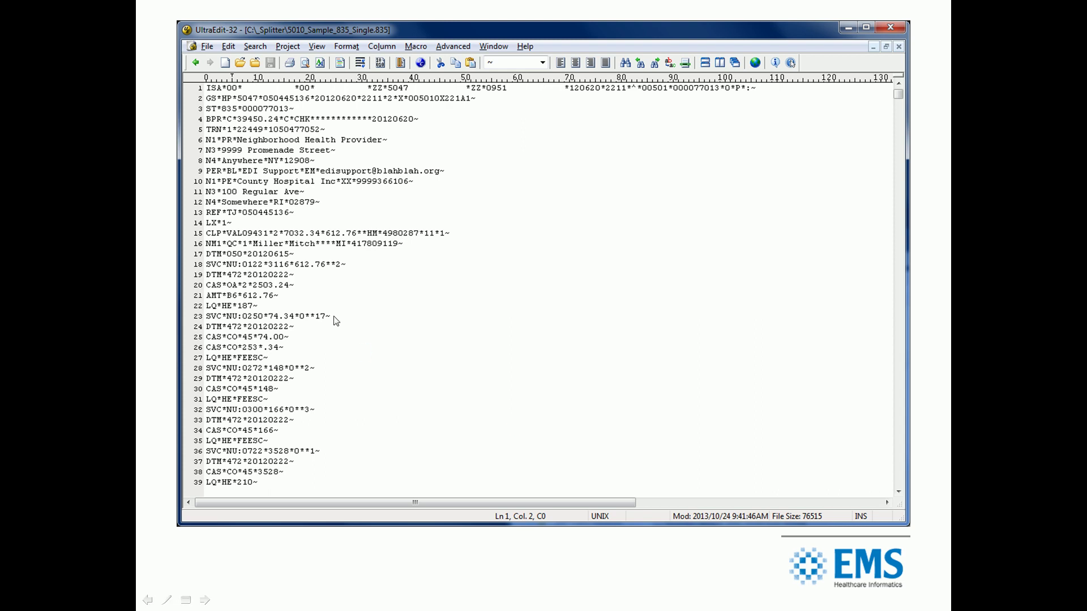
Step: Point out the terminator ending line 15 and move on to the CLP detail page
left_click(451, 234)
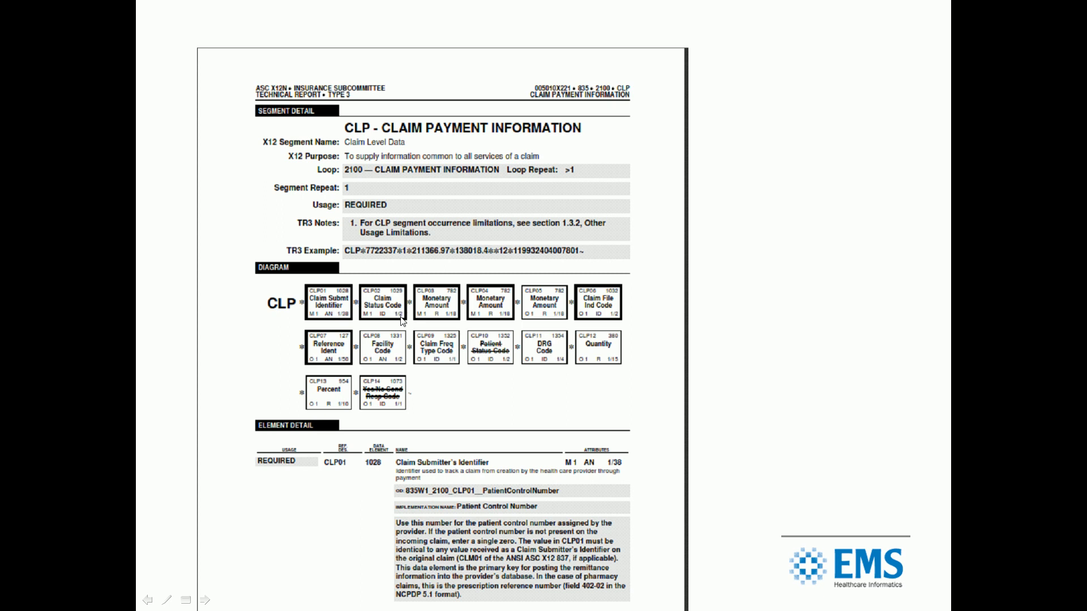
Step: Back on the sample file slide, box claim identifier VAL09431 on line 15, then remove the box
left_click(437, 509)
left_click(440, 504)
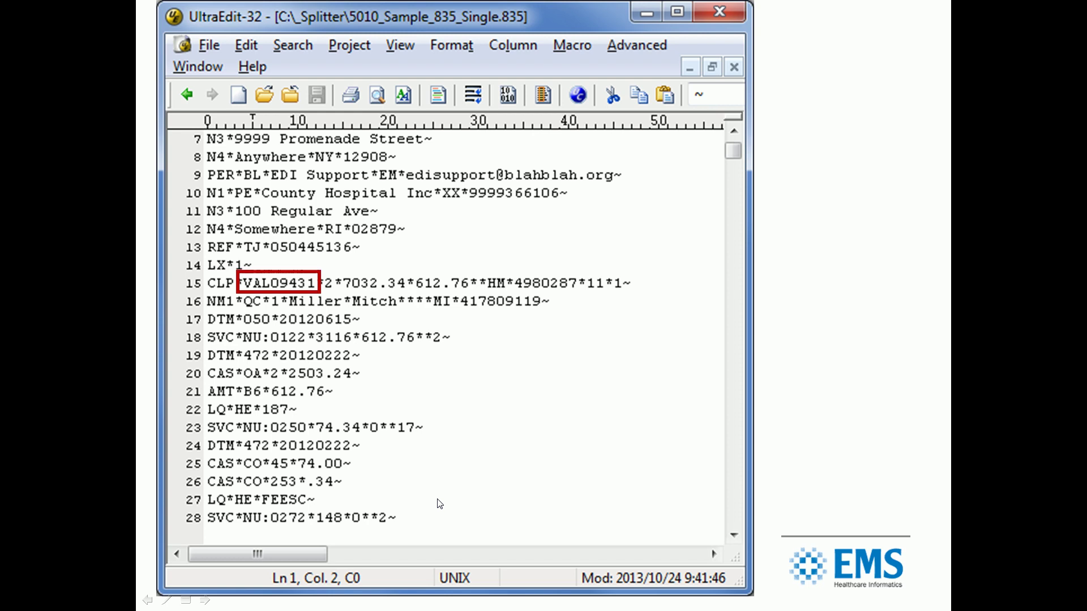
left_click(242, 288)
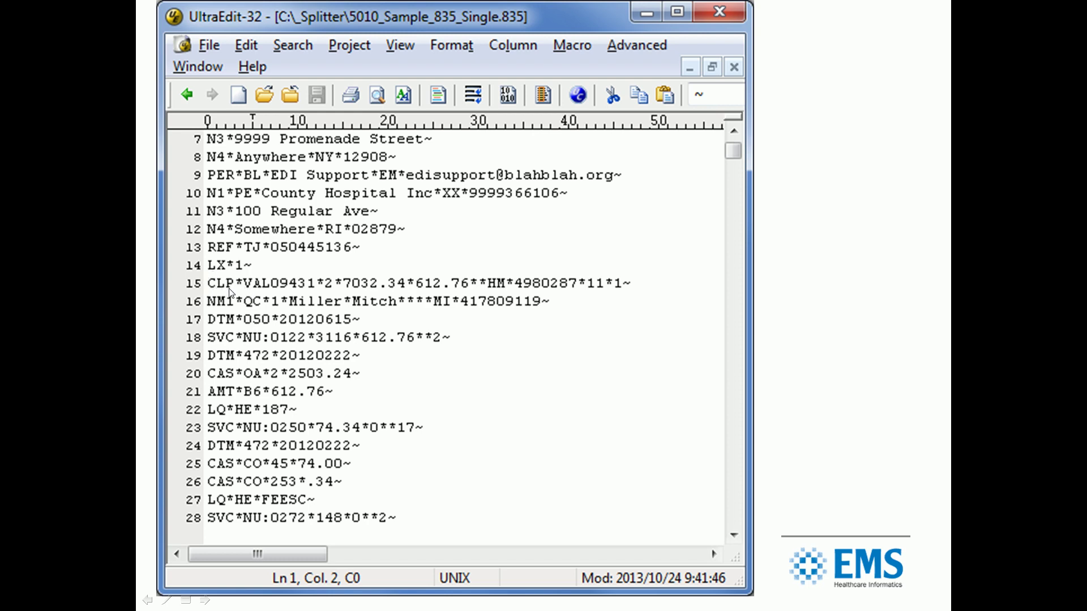
Step: Circle Patient Control Number on the CLP spec, mark claim status 2 on line 15, then circle CLP02
left_click(313, 294)
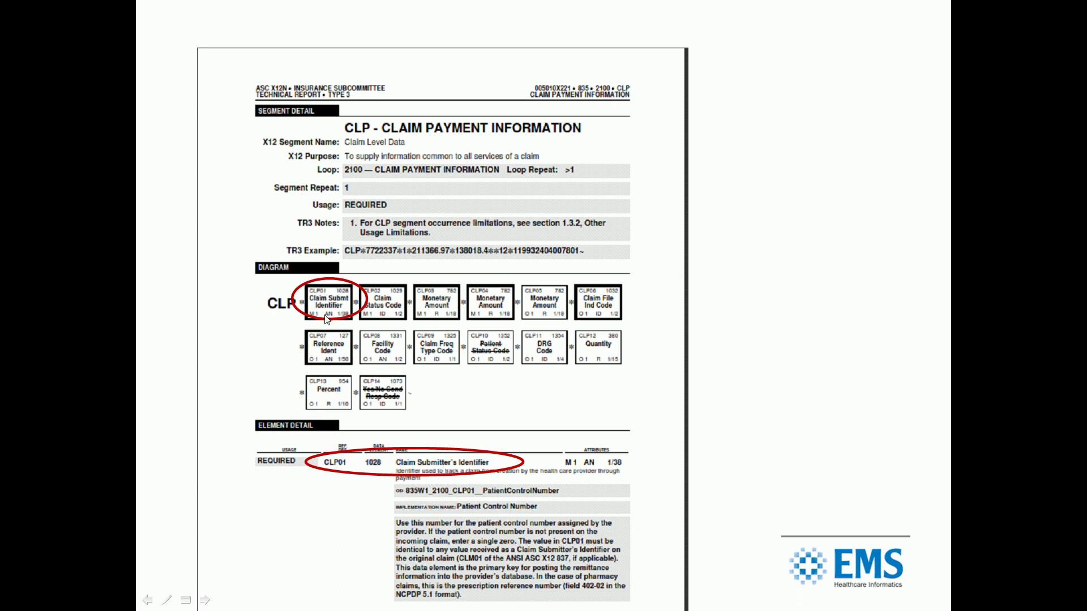
left_click(355, 470)
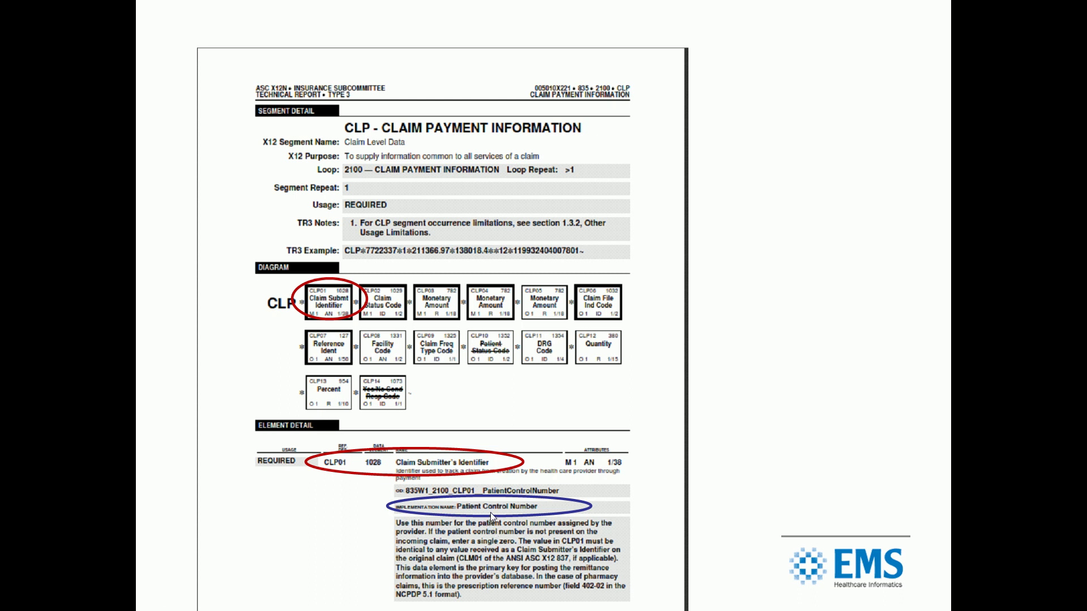
left_click(491, 516)
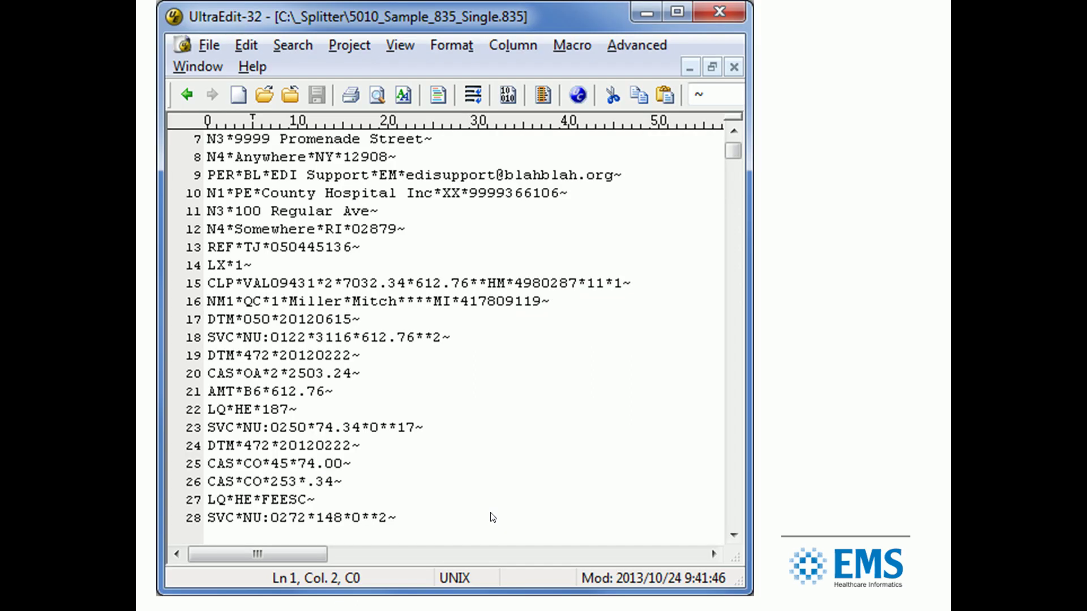
left_click(493, 517)
left_click(492, 517)
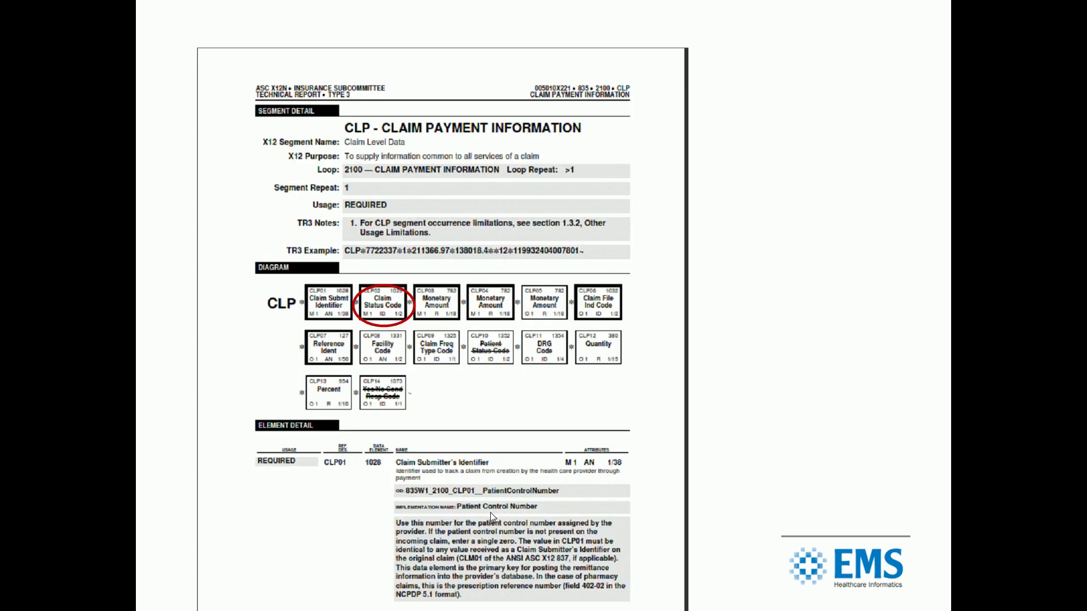
Step: Show the CLP02 Claim Status Code definitions with code 2, Processed as Secondary, circled
left_click(492, 517)
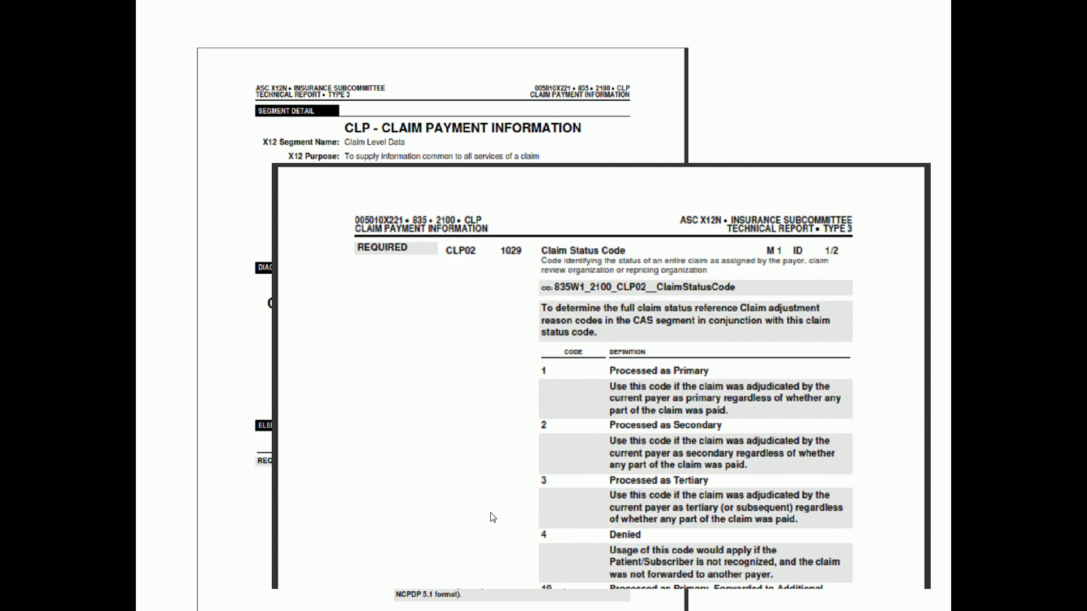
left_click(493, 517)
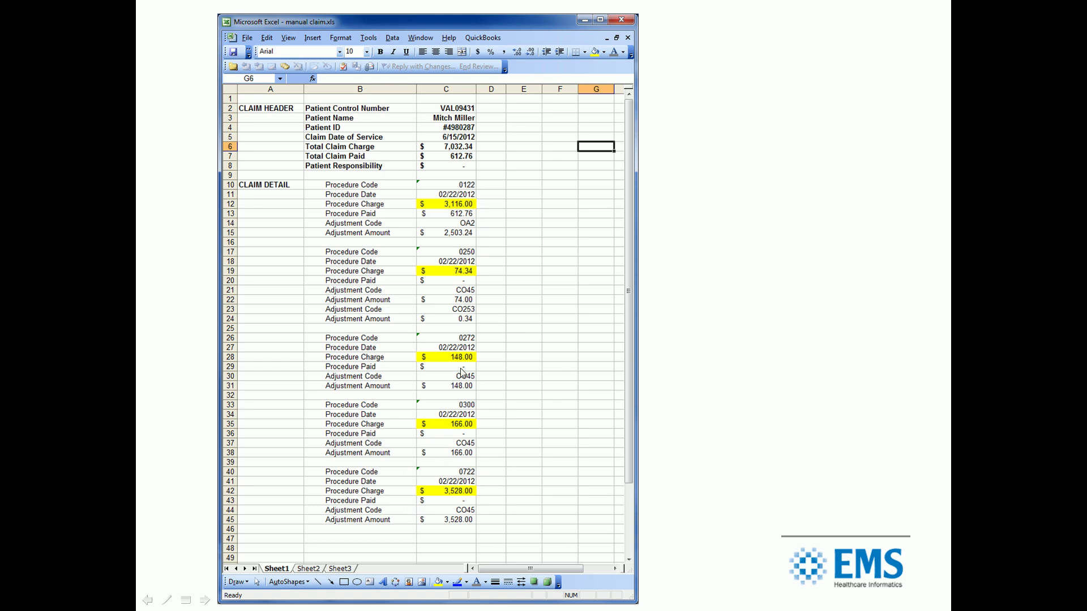
Step: Circle the 7,032.34 total claim charge on the Excel slide
left_click(515, 179)
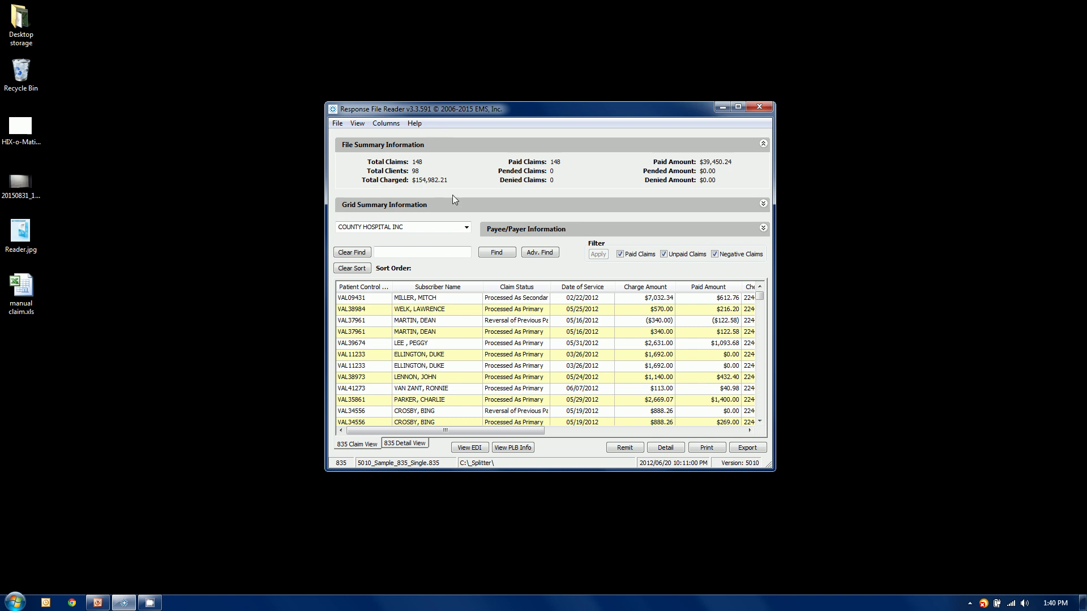
Step: Expand and then collapse the Grid Summary and Payee/Payer Information sections
left_click(561, 207)
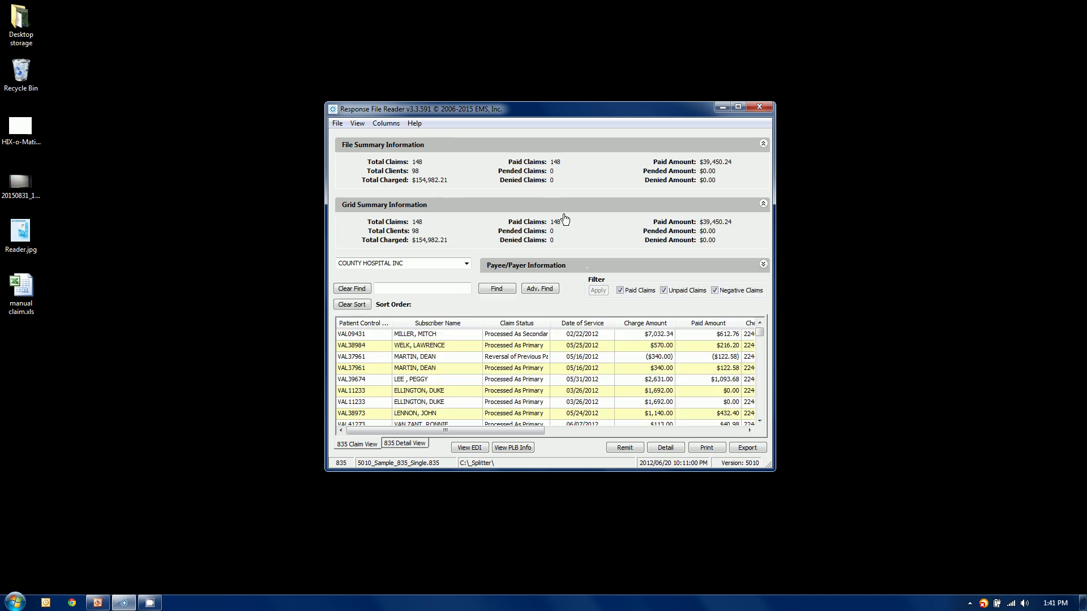
left_click(582, 267)
left_click(583, 271)
left_click(572, 206)
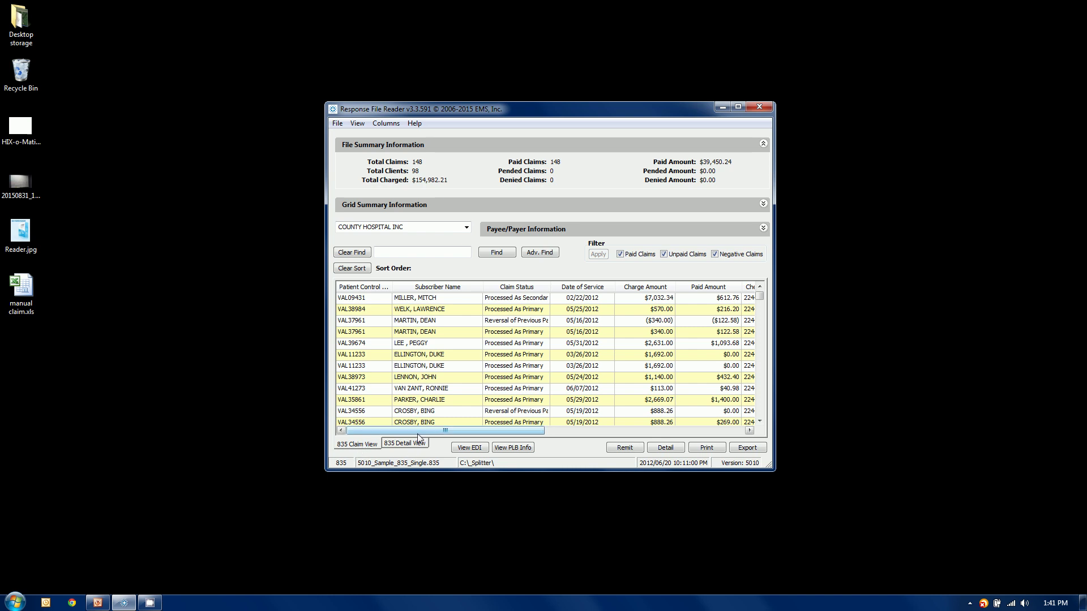
Step: Scroll the claim grid horizontally and select claim rows, ending on the first claim
left_click_drag(419, 431, 445, 419)
left_click(436, 380)
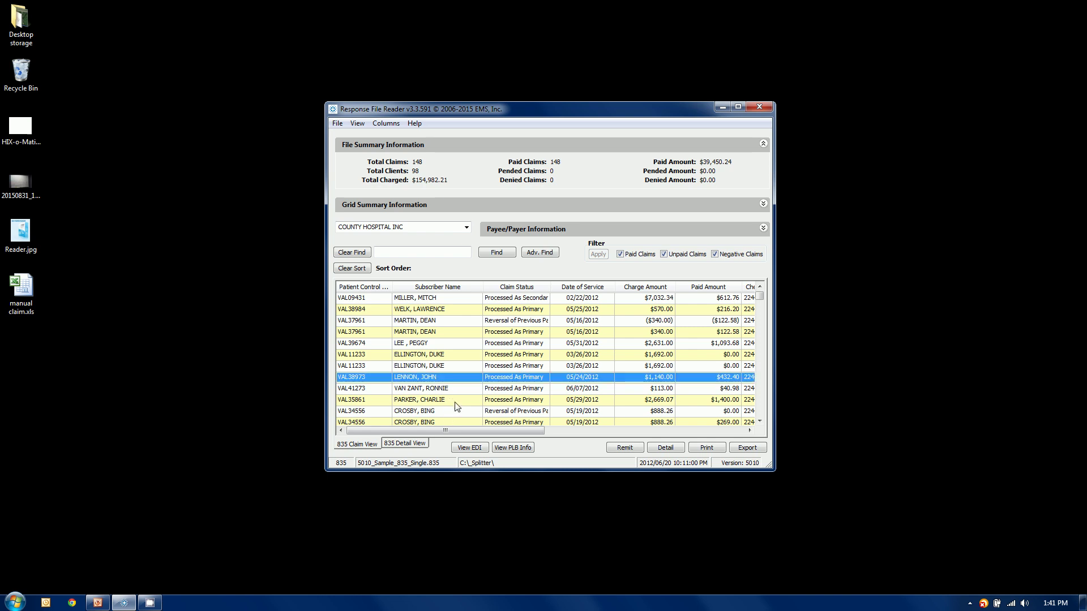
mouse_move(460, 432)
left_mouse_down()
mouse_move(490, 435)
mouse_move(453, 434)
left_mouse_up()
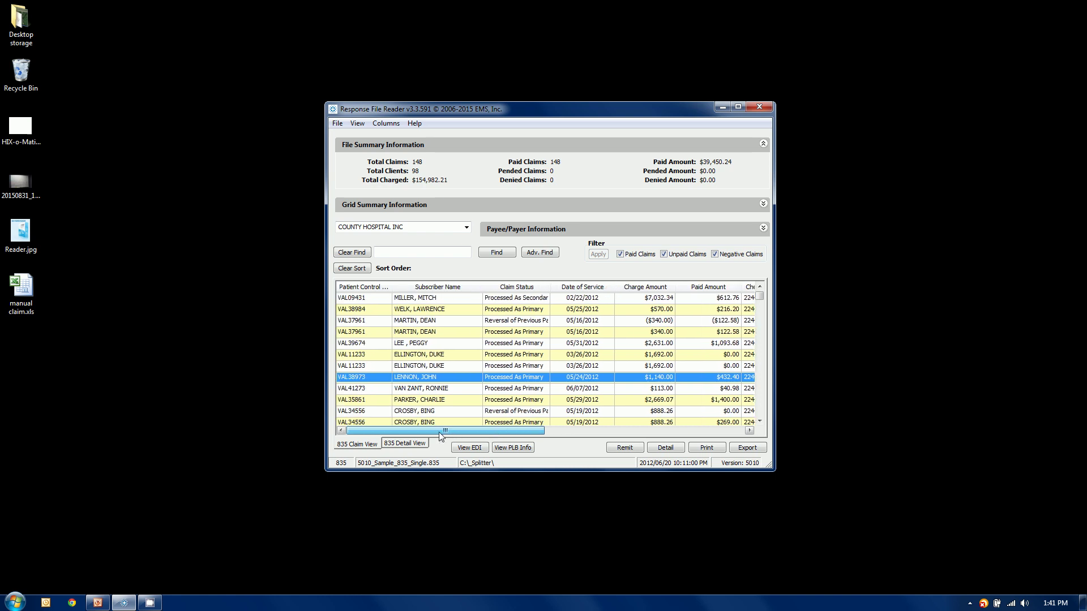
left_click(431, 300)
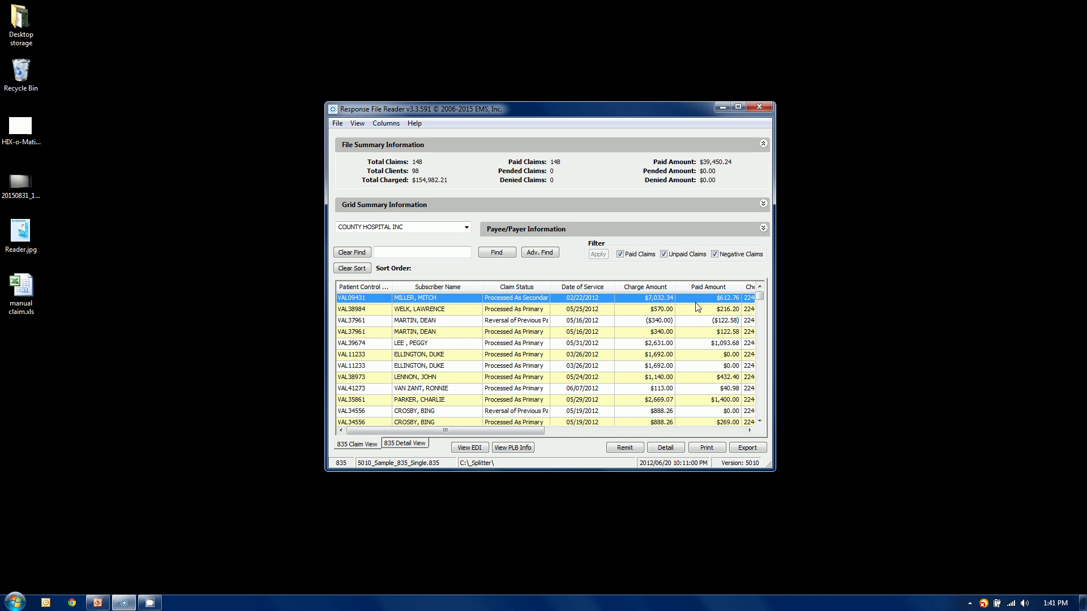
left_click_drag(518, 430, 702, 439)
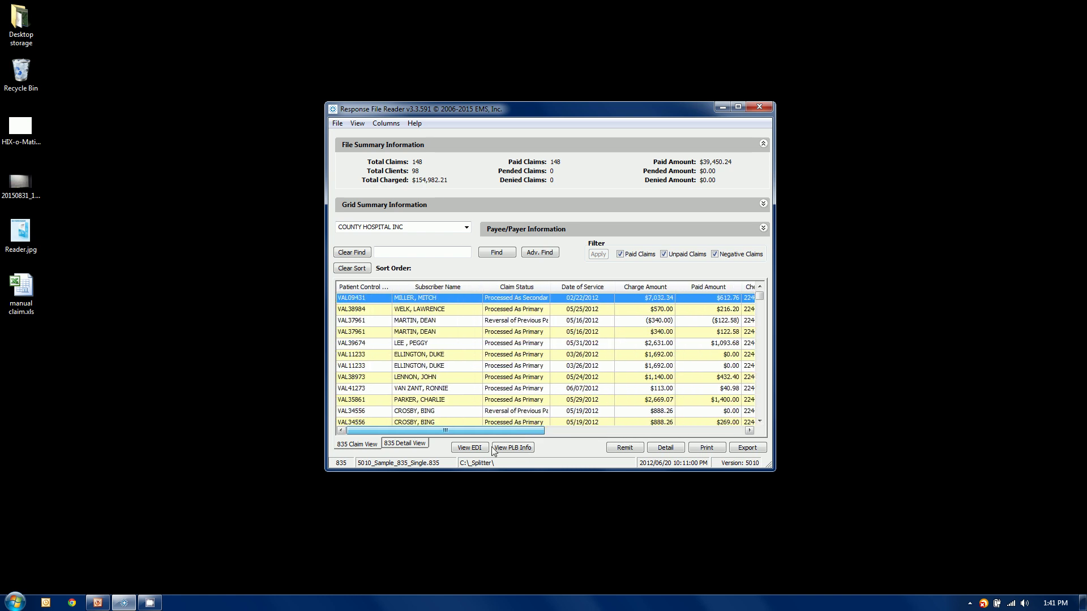
Step: In the 835 Detail View, select the NUBC92: 0722 line and all of the first subscriber's service lines
left_click(406, 444)
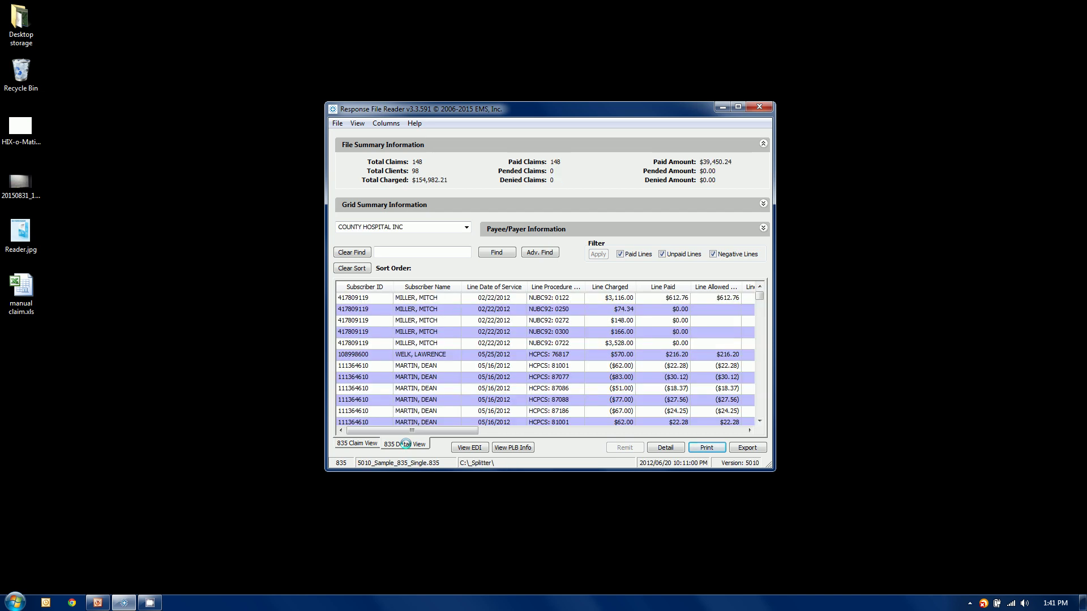
left_click(760, 422)
left_click(760, 422)
left_click(760, 422)
left_click(760, 422)
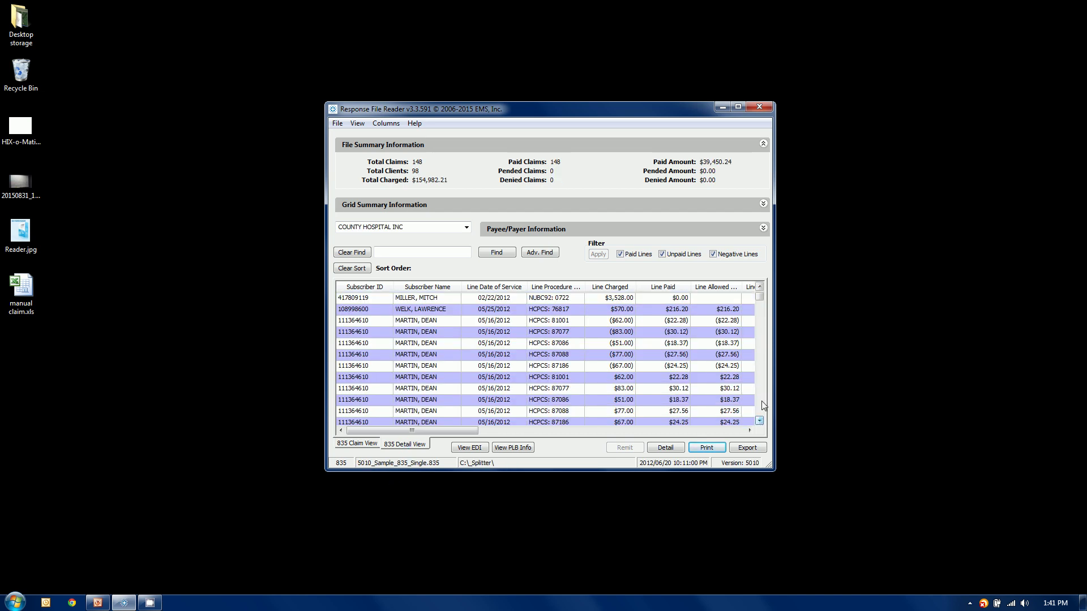
left_click(760, 285)
left_click(760, 285)
left_click(760, 285)
left_click(760, 285)
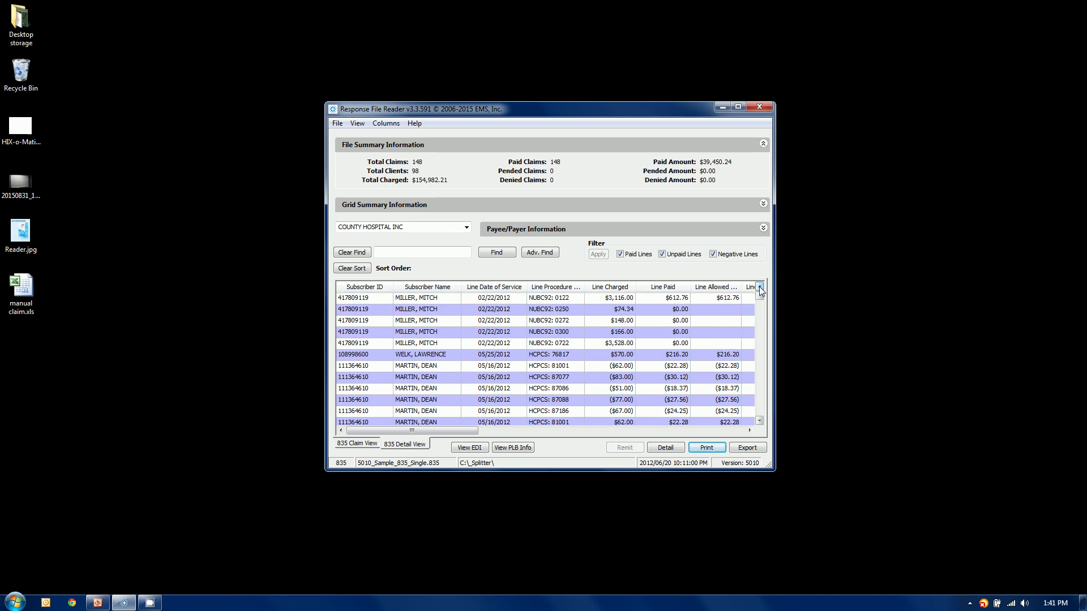
left_click(455, 343)
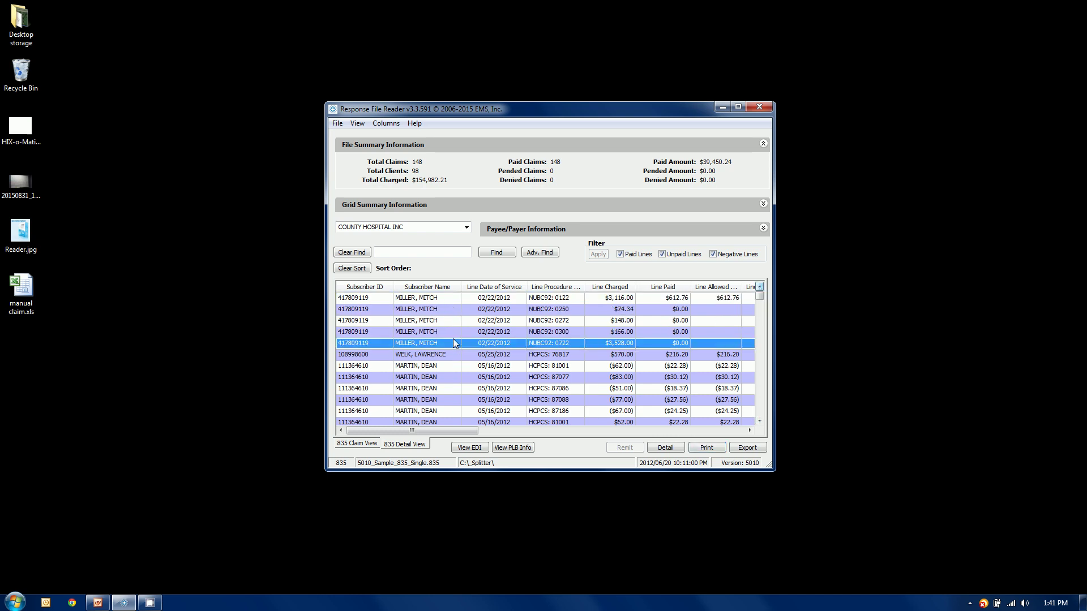
left_click_drag(453, 334, 439, 301)
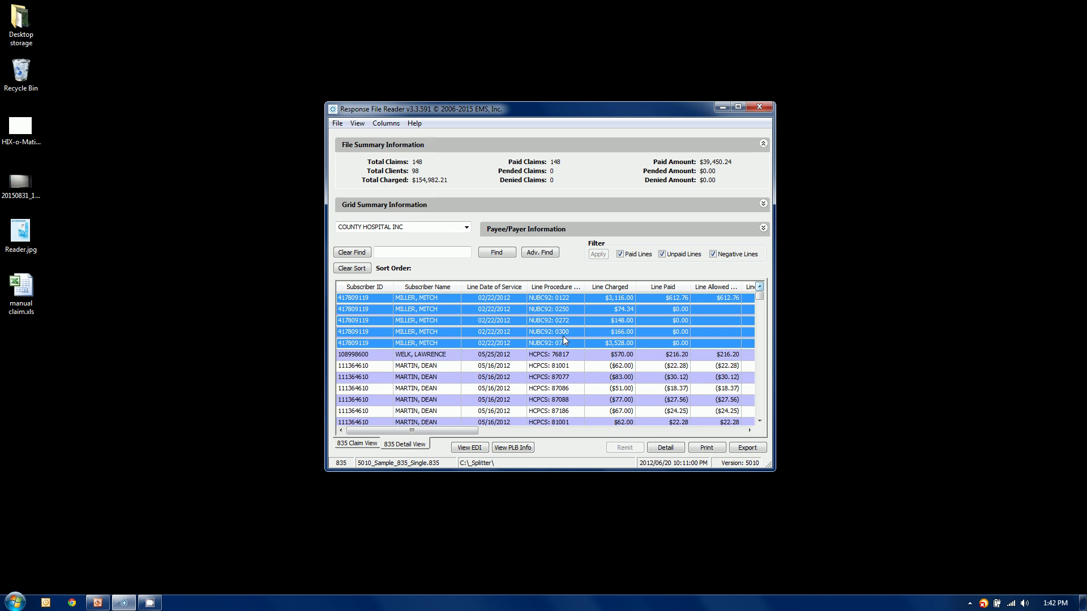
Step: Back in 835 Claim View, sort claims by Subscriber Name, then by Claim Status
left_click(387, 445)
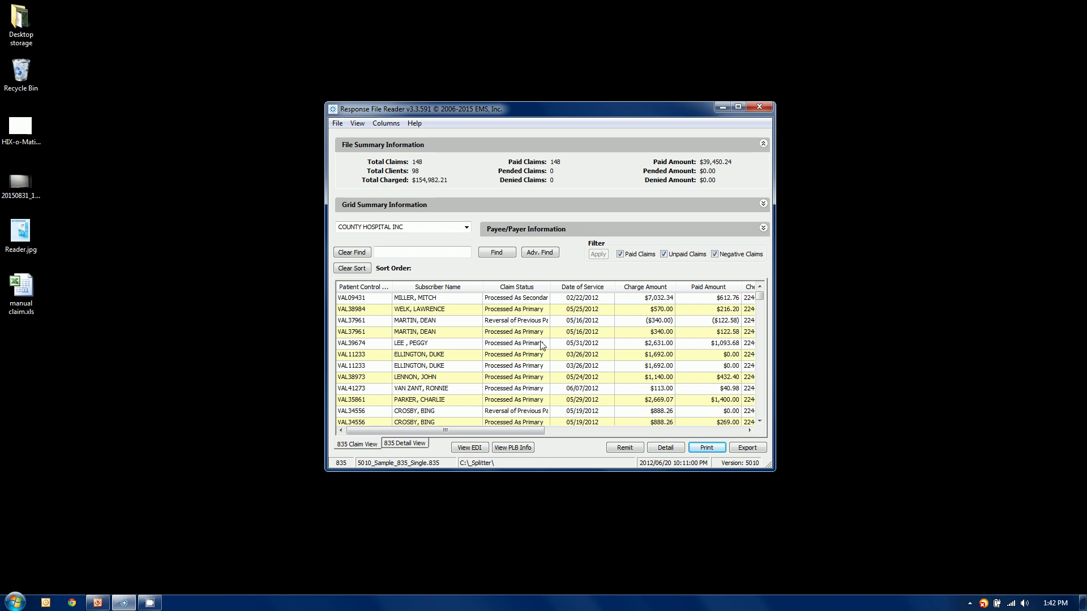
left_click(454, 286)
left_click(506, 287)
Step: Reverse and then clear the sort, and move Claim Status after Date of Service
left_click(477, 287)
left_click(341, 269)
left_click_drag(515, 287, 609, 297)
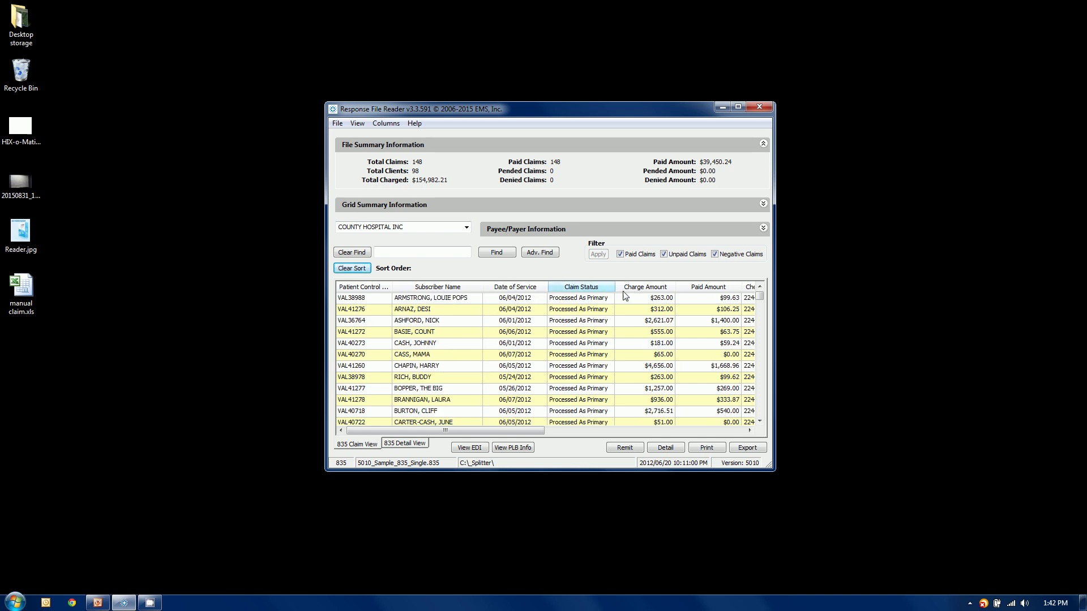
Step: Filter out paid and negative claims, then sort by Charge Amount, highest ($4,177.79) first
left_click(722, 254)
left_click(626, 257)
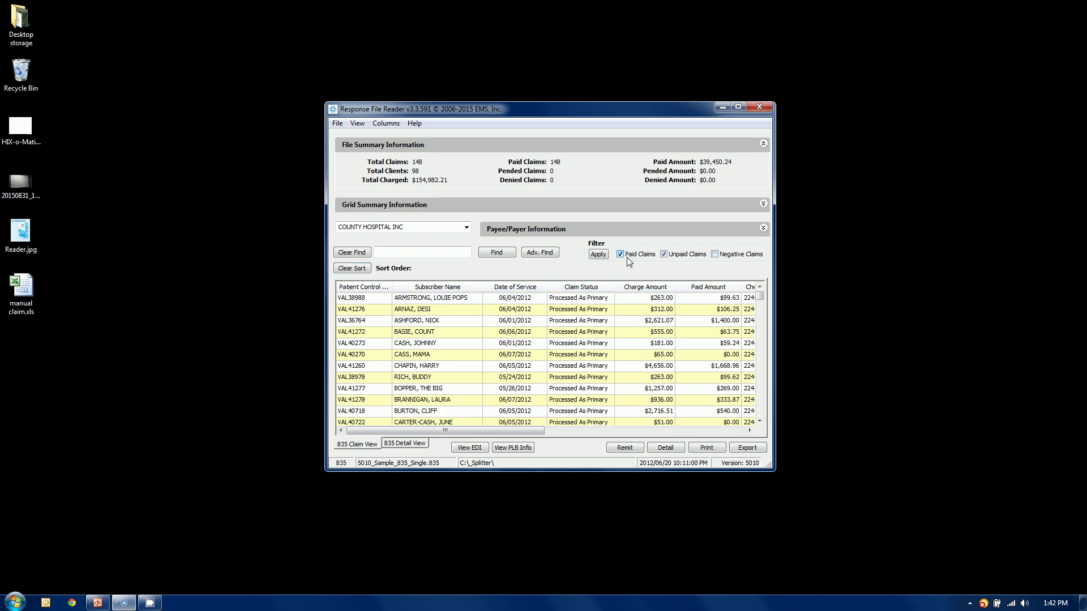
left_click(627, 258)
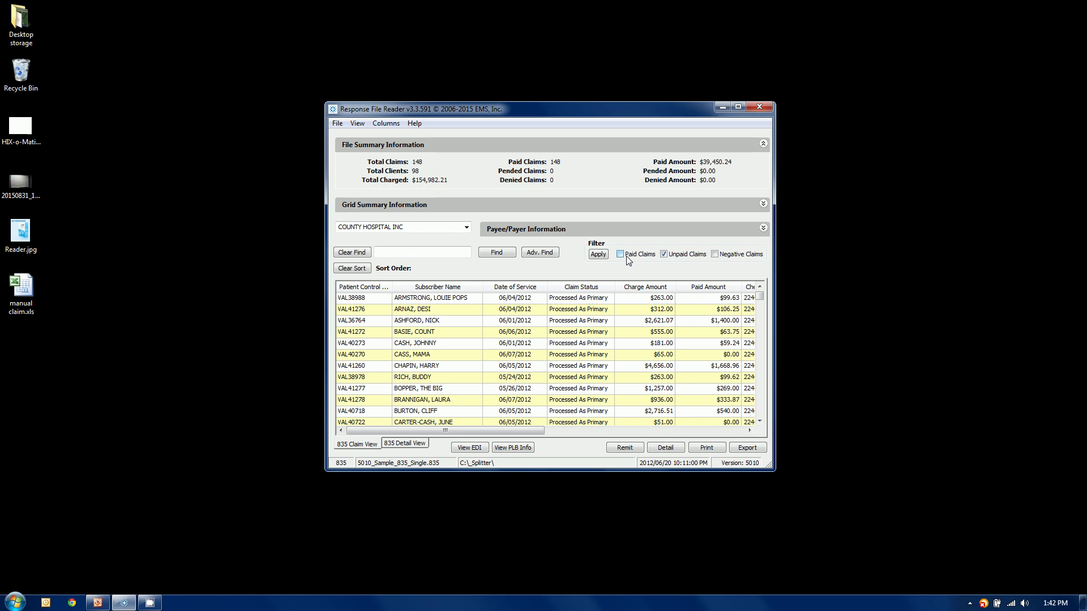
left_click(595, 254)
left_click(639, 287)
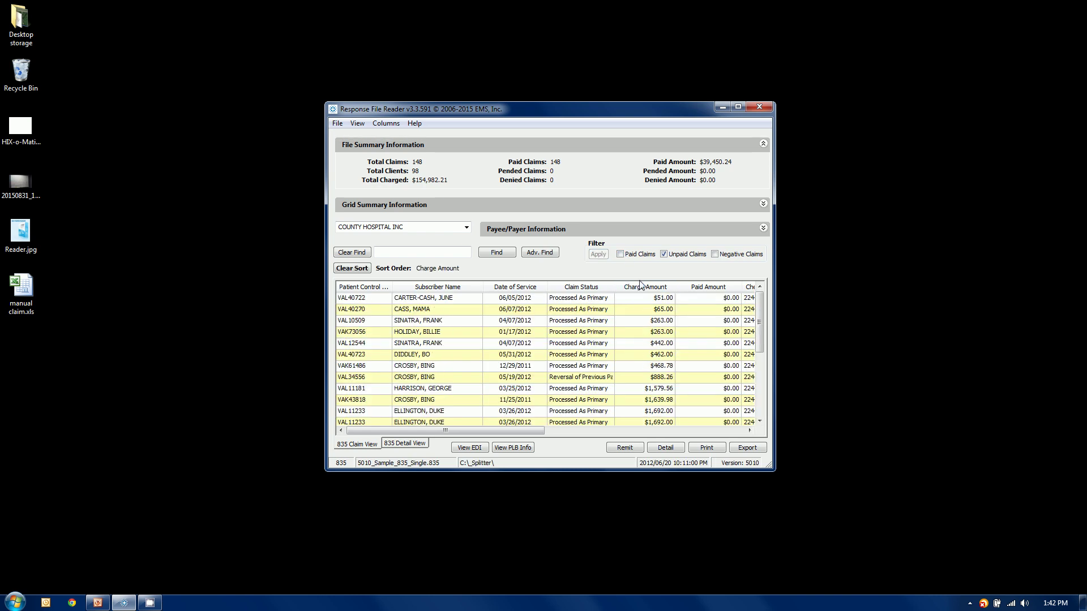
left_click(641, 287)
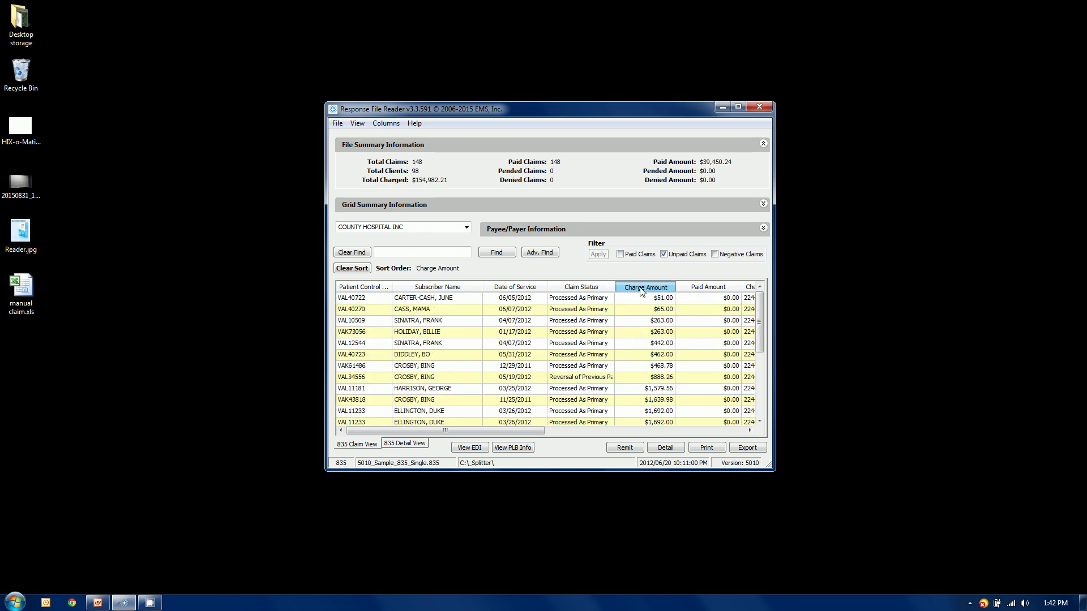
Step: Preview the 17-claim, $21,326.20 Grid Summary Report for printing, then close the preview
left_click(707, 448)
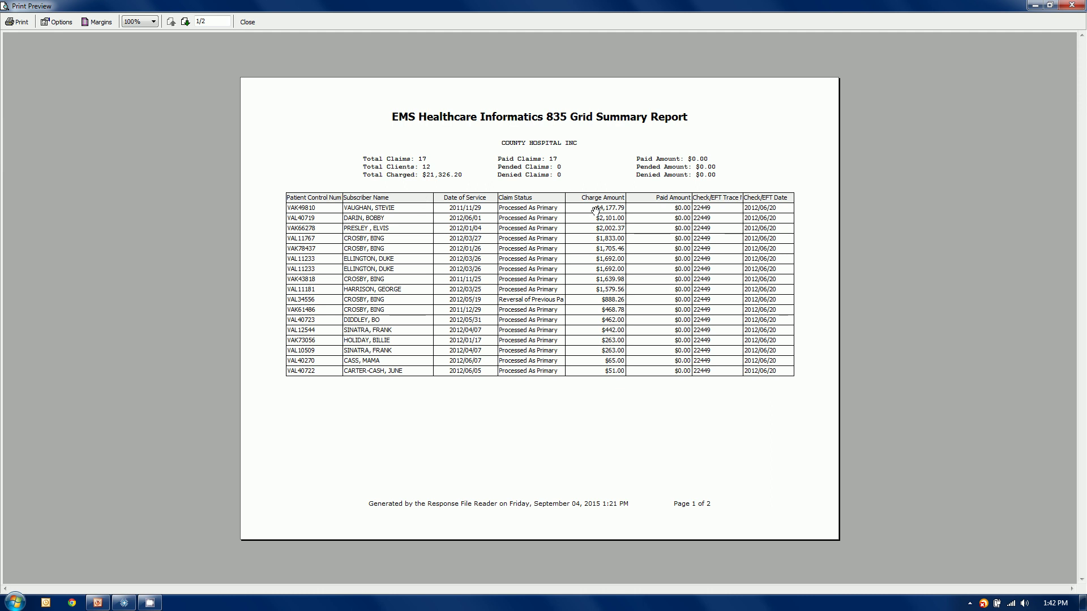
left_click(247, 23)
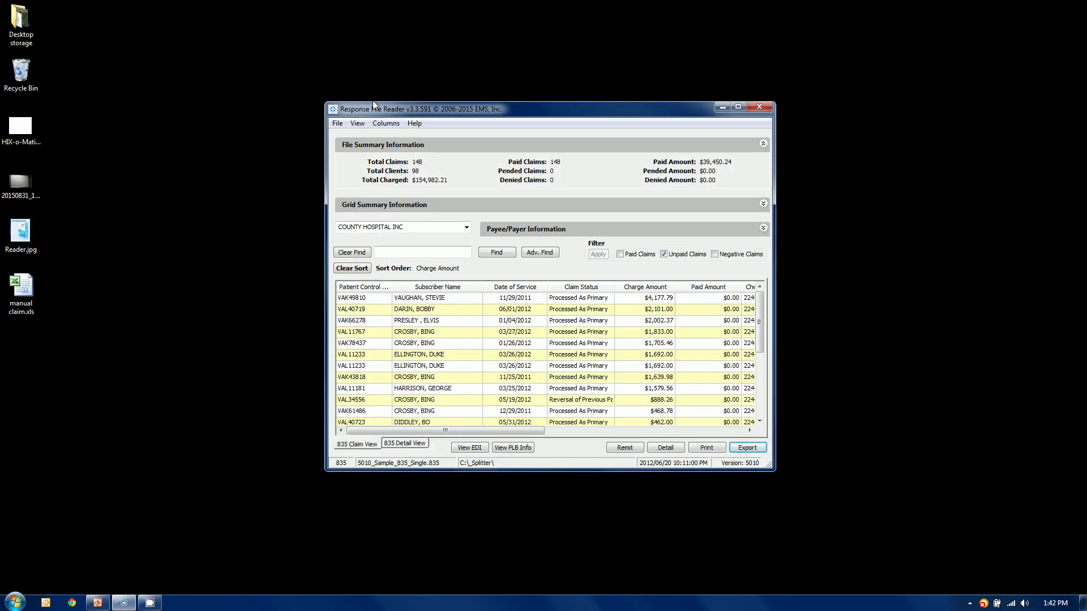
Step: Re-include paid and negative claims, apply the filter, and scroll the grid horizontally
left_click(620, 254)
left_click(715, 255)
left_click(598, 255)
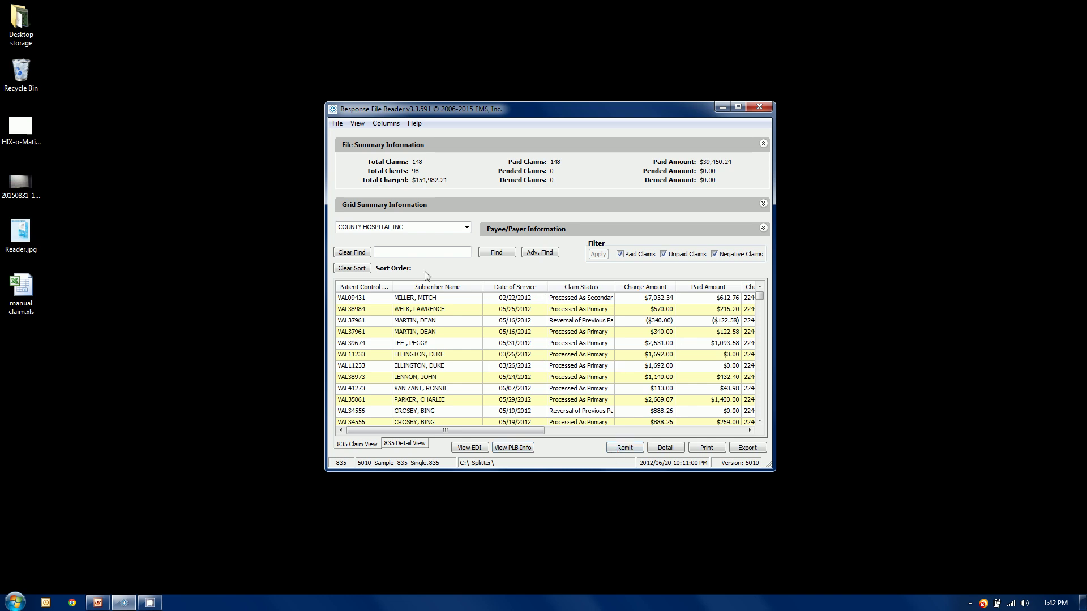
left_click_drag(514, 432, 442, 441)
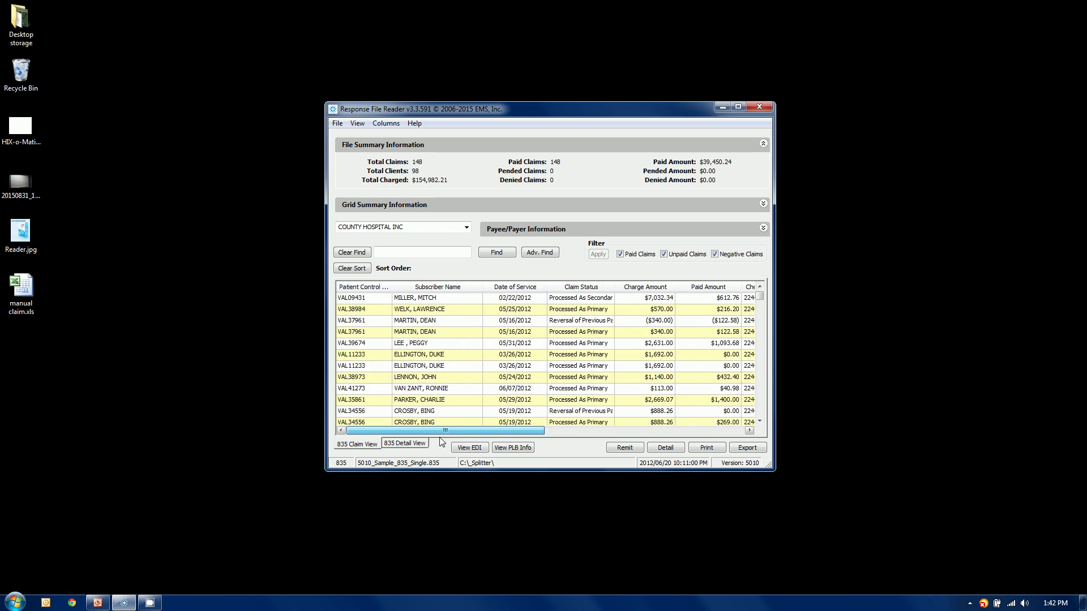
right_click(471, 289)
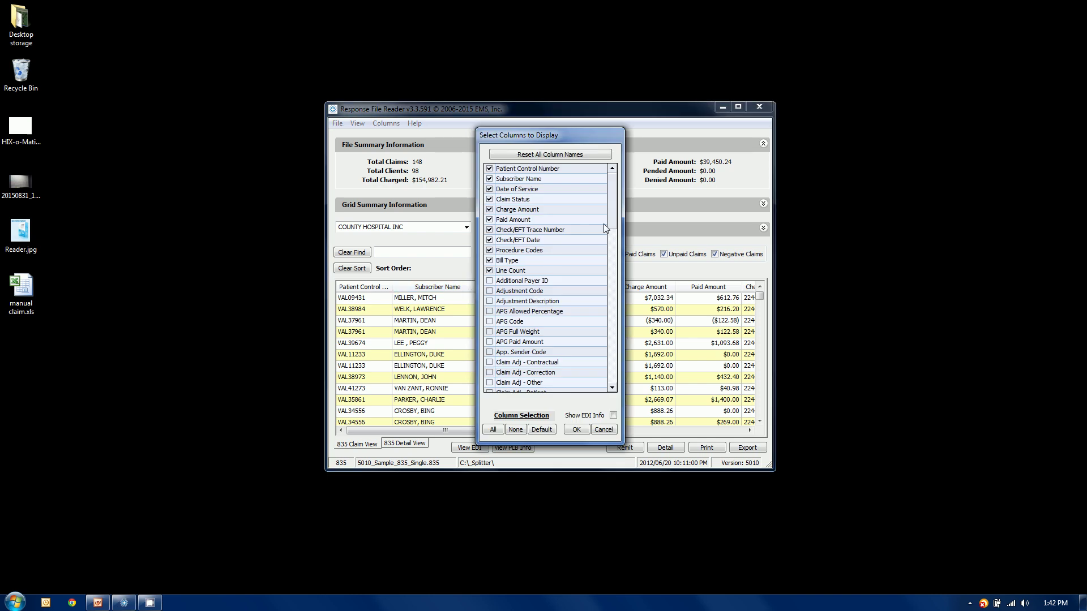
left_click_drag(613, 229, 622, 388)
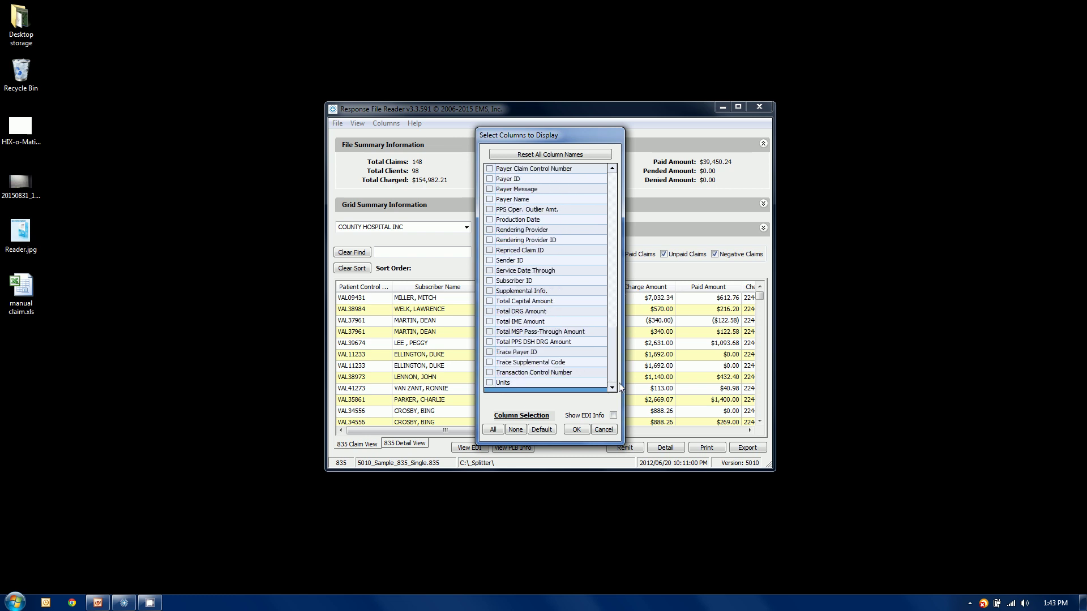
left_click(489, 311)
left_click(490, 322)
left_click(613, 415)
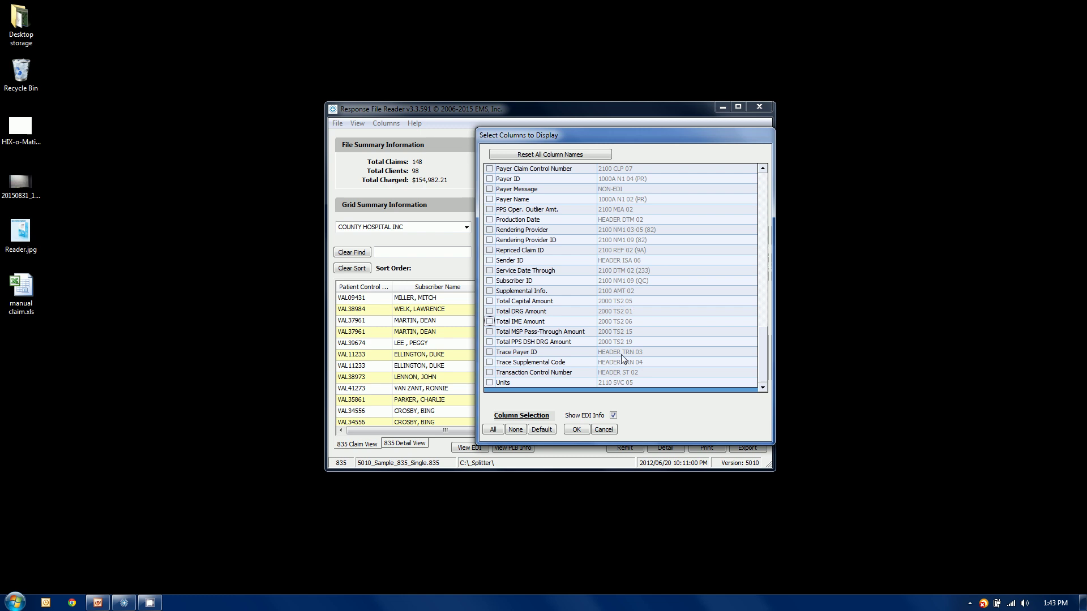
left_click(604, 430)
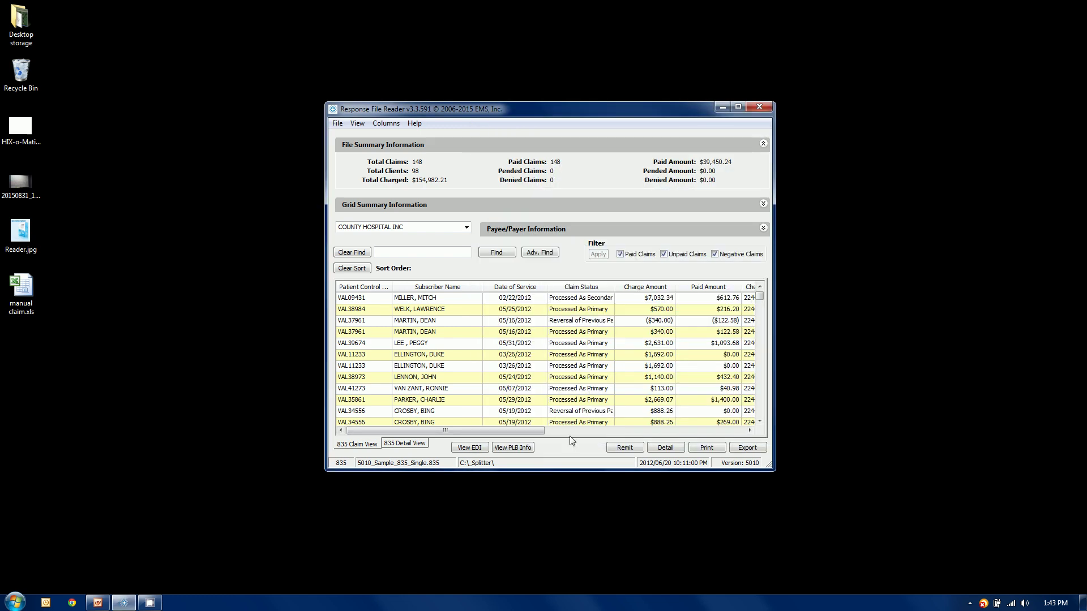